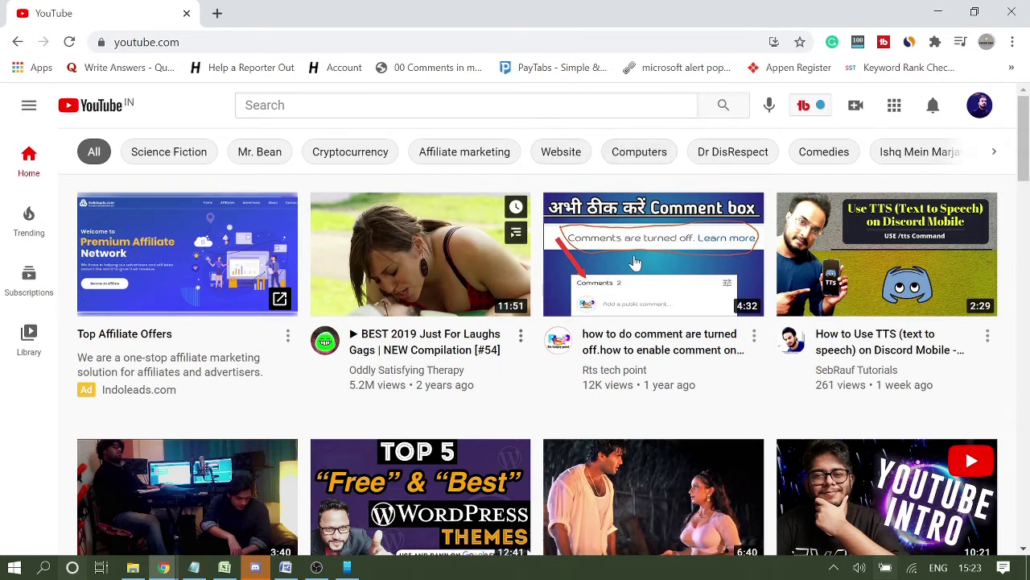
- Mute the playing Discord mobile text-to-speech video
scroll(709, 273, down, 2)
scroll(797, 283, up, 2)
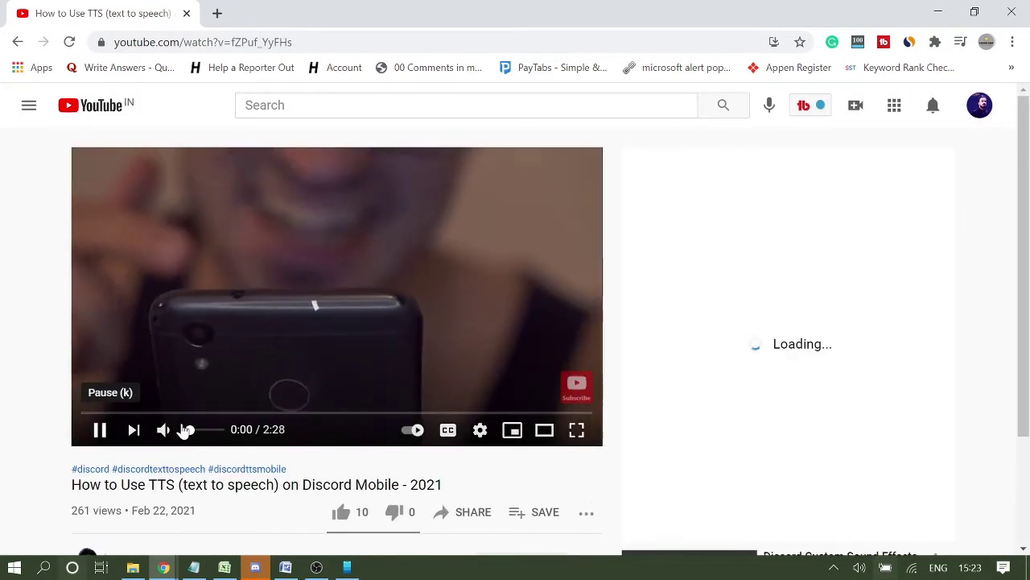
click(184, 429)
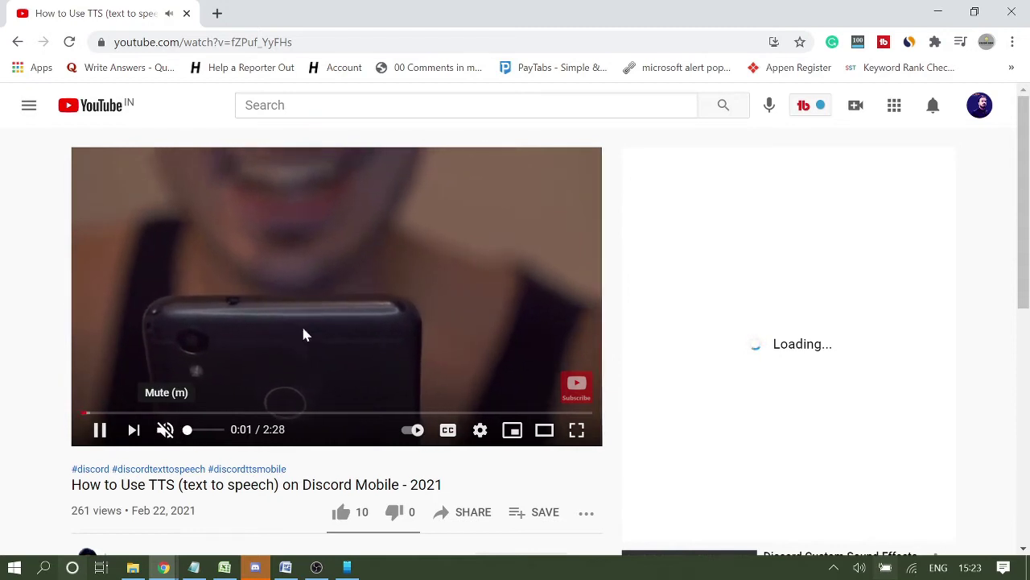
- Like the second comment under the video
scroll(303, 333, down, 4)
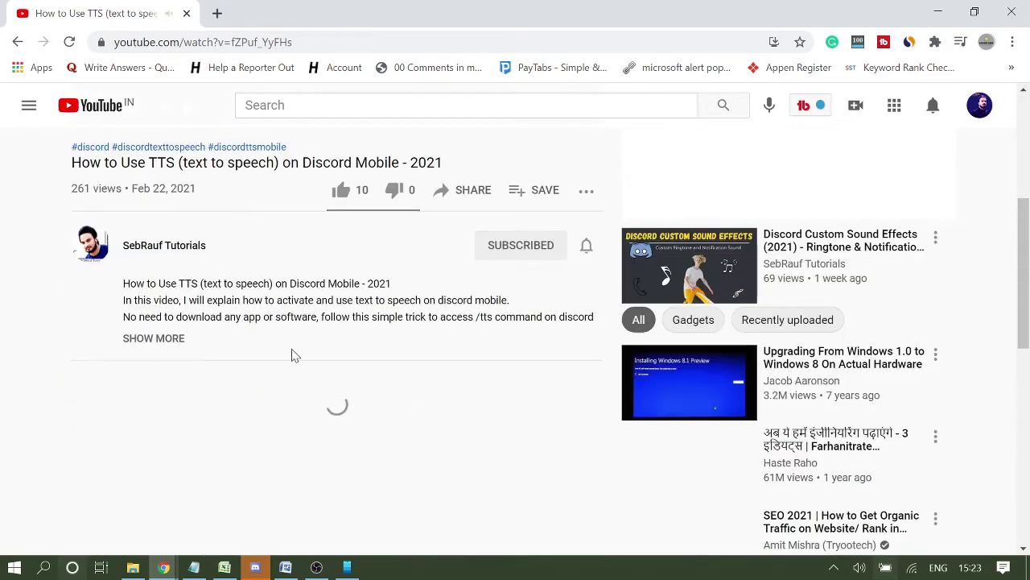
scroll(224, 356, down, 1)
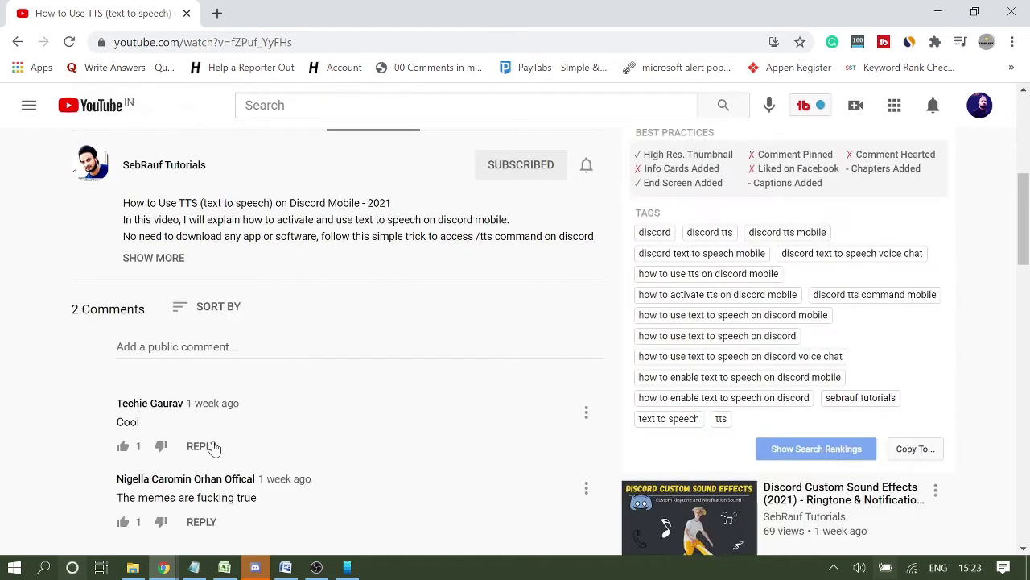
scroll(158, 442, down, 2)
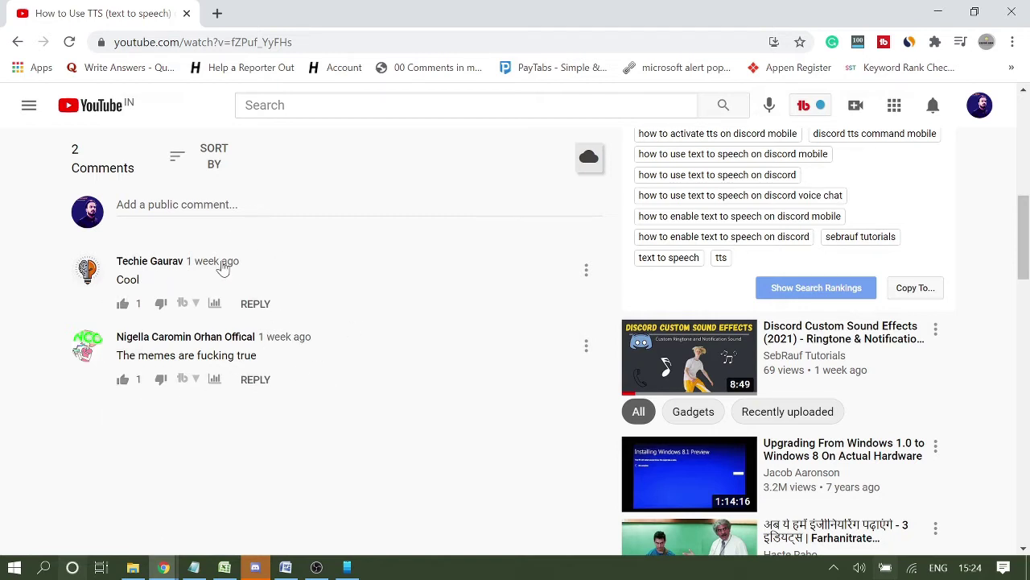
click(127, 378)
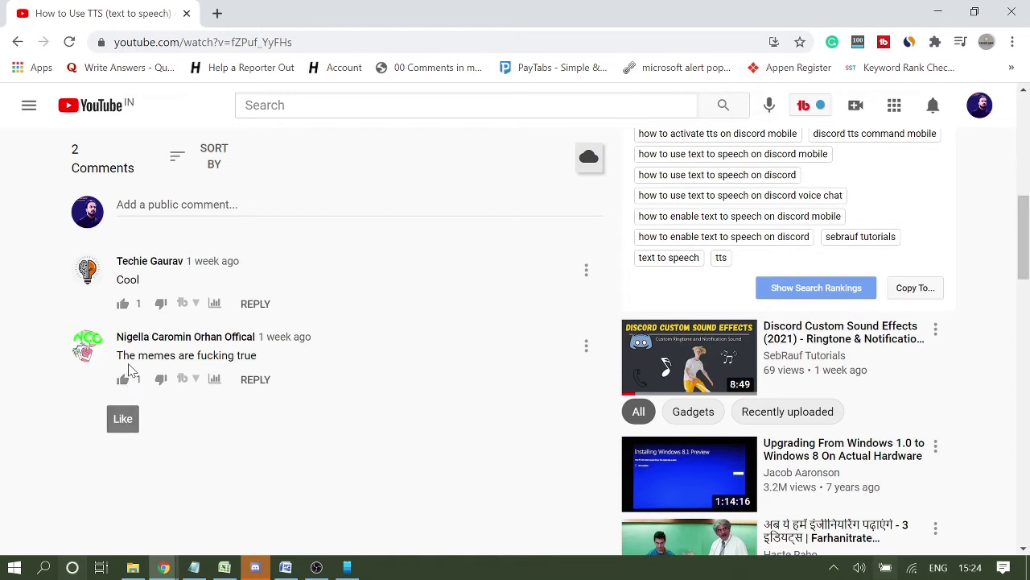
click(316, 41)
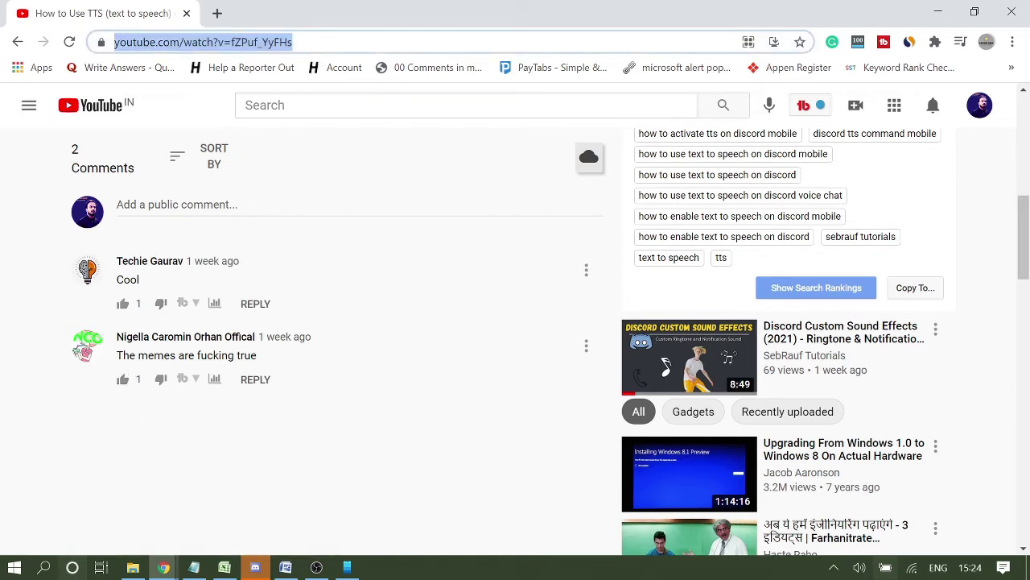
- Reload the Discord TTS video's watch page, then open Chrome's three-dot menu
key(Return)
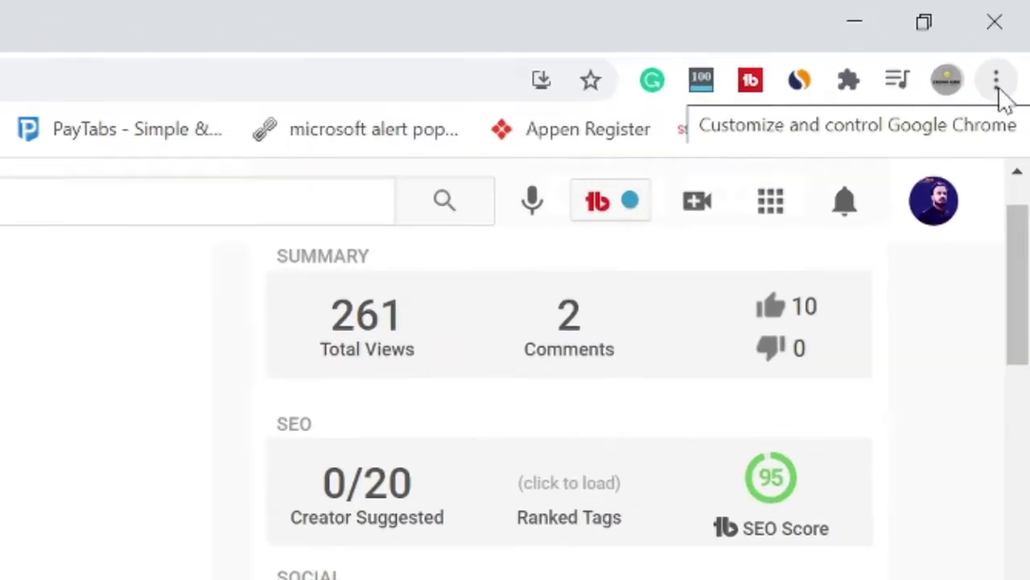
click(996, 85)
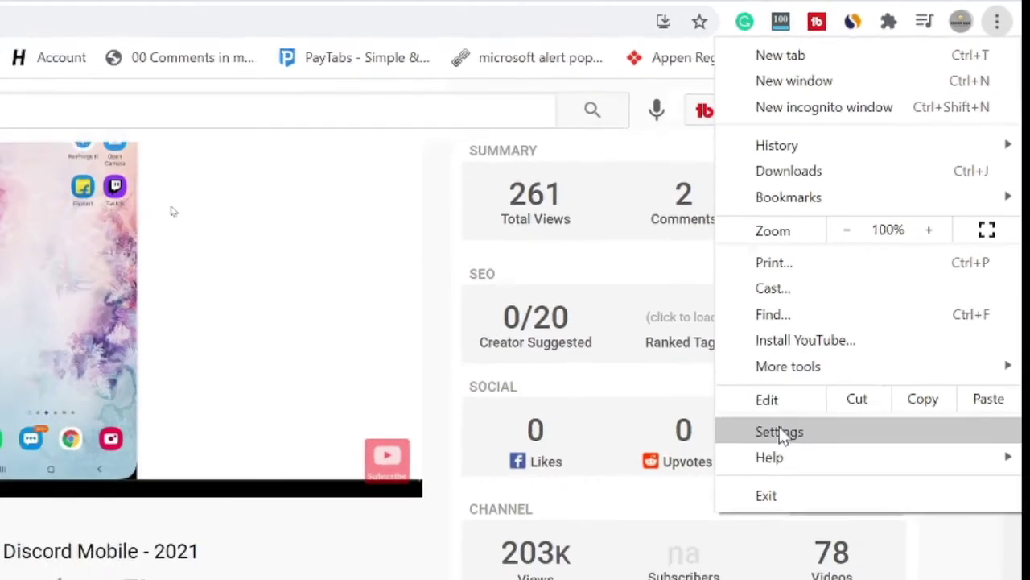
- Open Chrome's Settings from the three-dot menu
click(761, 455)
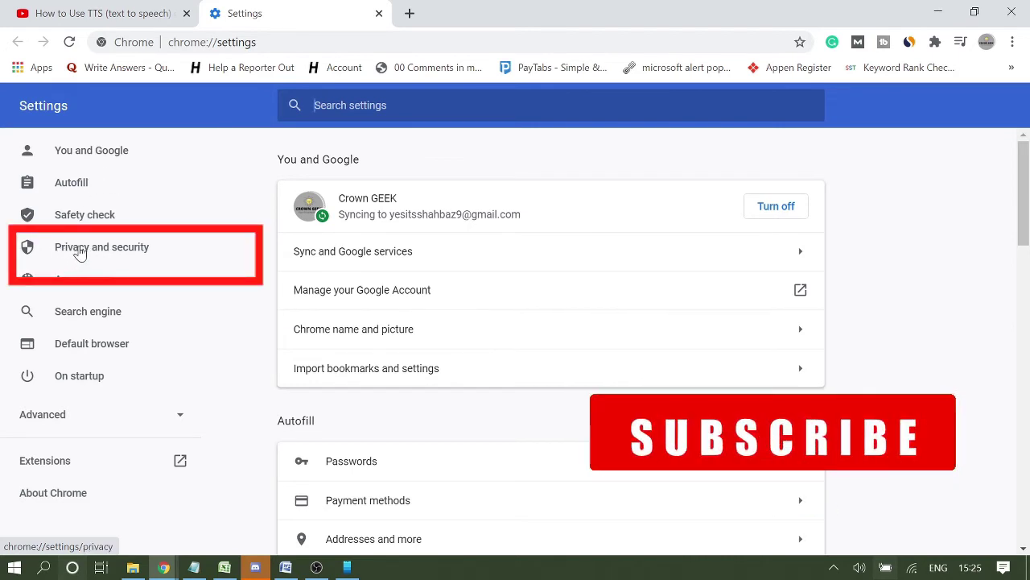
- Go to Privacy and security > Site Settings > Cookies and site data
click(80, 253)
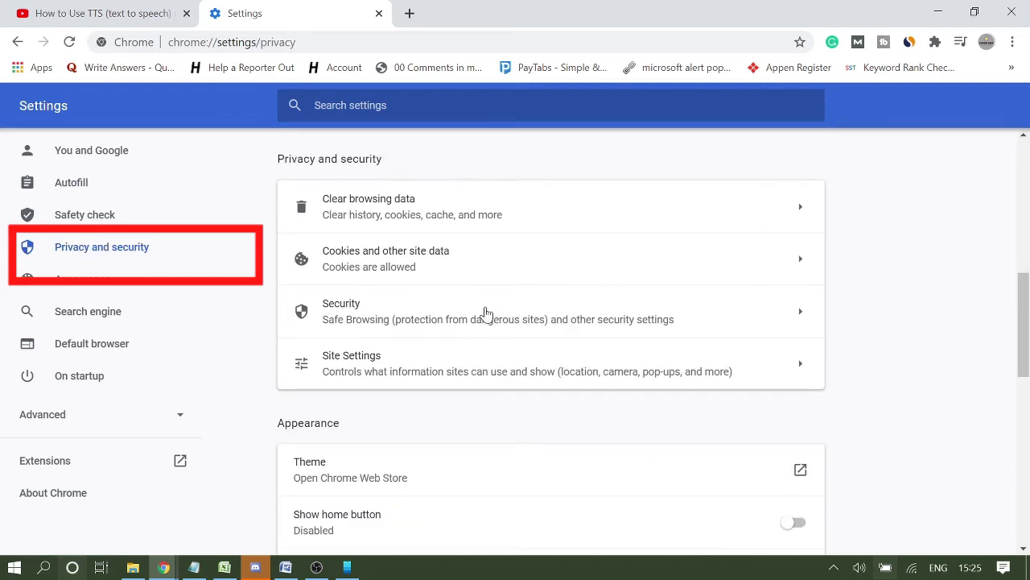
scroll(449, 314, down, 1)
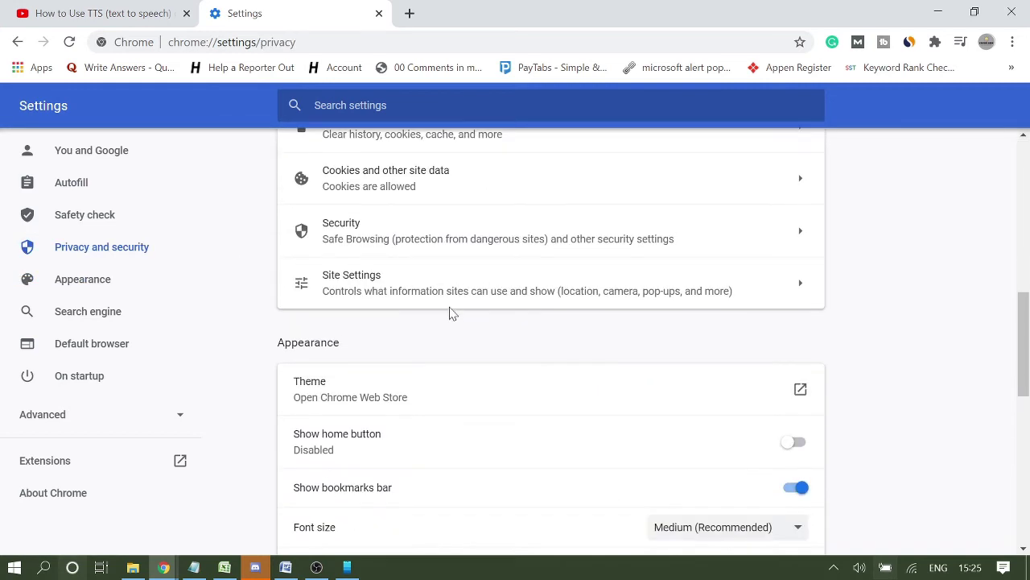
click(373, 294)
scroll(374, 292, down, 3)
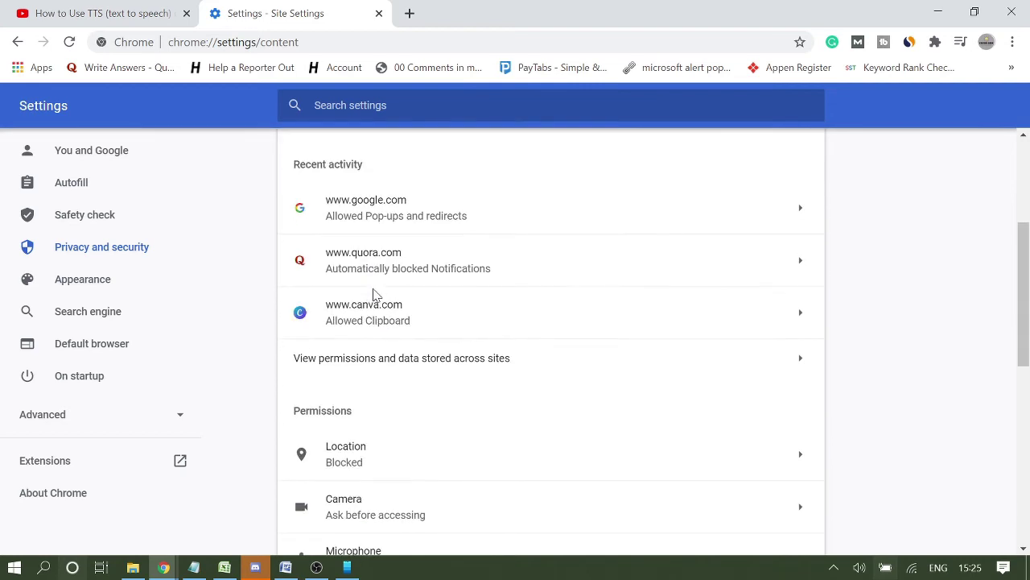
scroll(372, 293, down, 3)
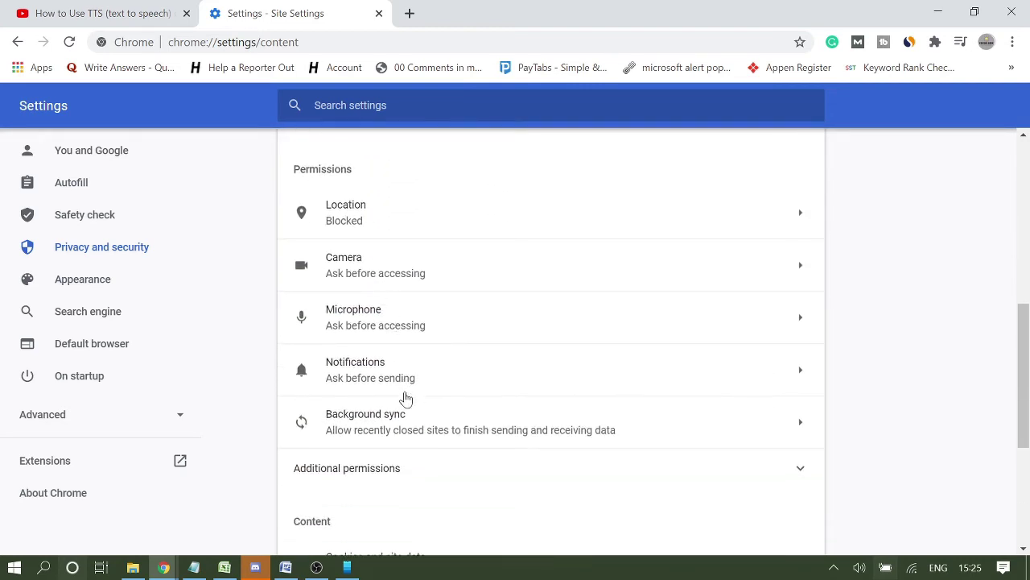
scroll(397, 424, down, 3)
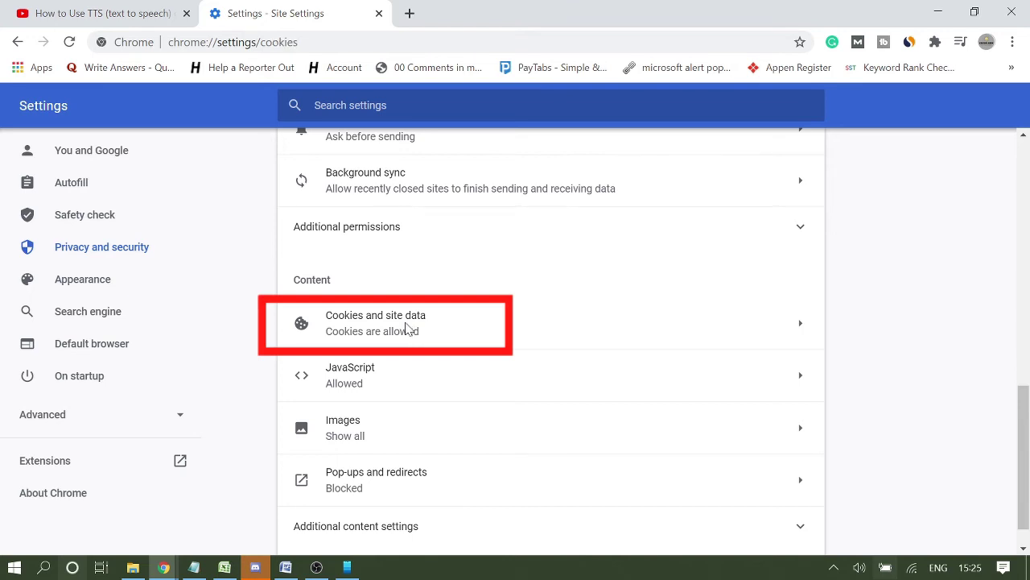
click(407, 328)
scroll(405, 329, down, 3)
scroll(406, 330, down, 1)
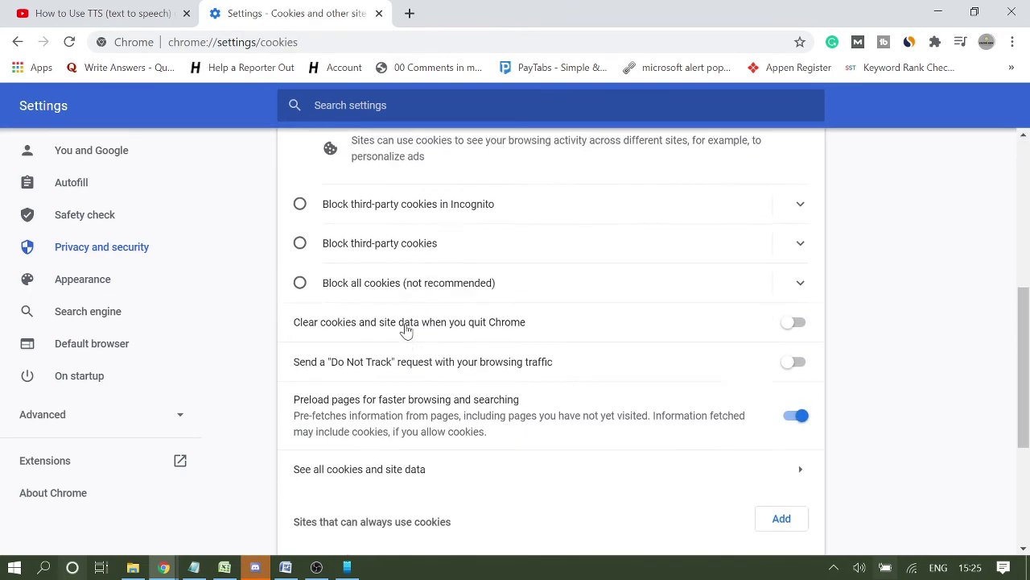
scroll(406, 330, down, 1)
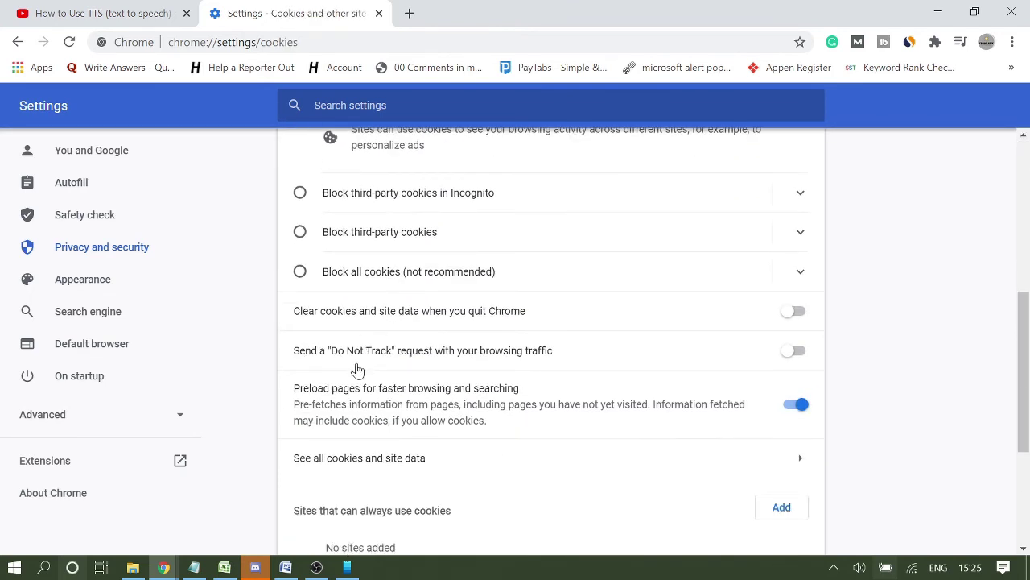
scroll(360, 373, down, 1)
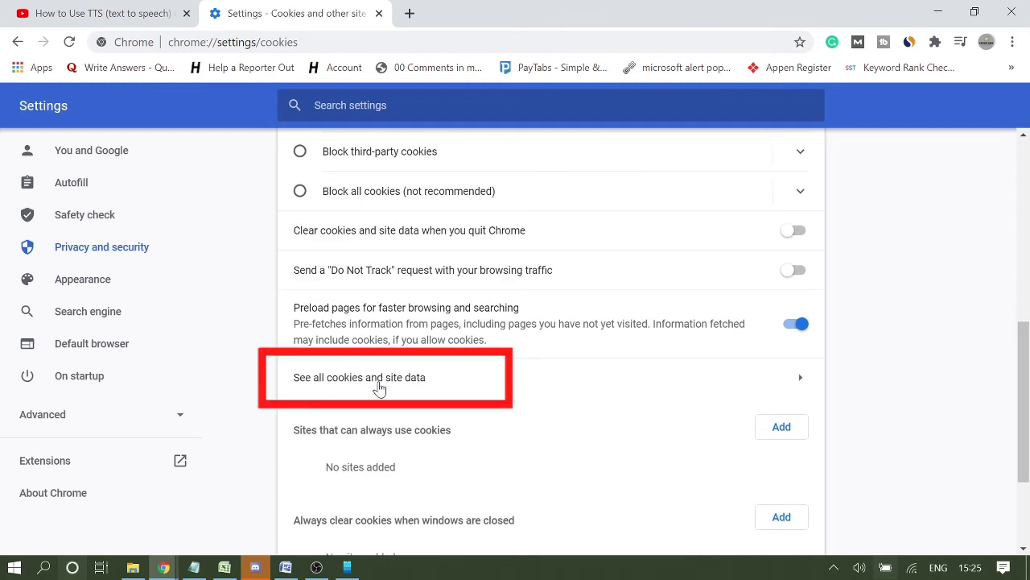
- List all stored cookies and site data, filtered by 'youtube'
click(379, 387)
scroll(379, 387, down, 3)
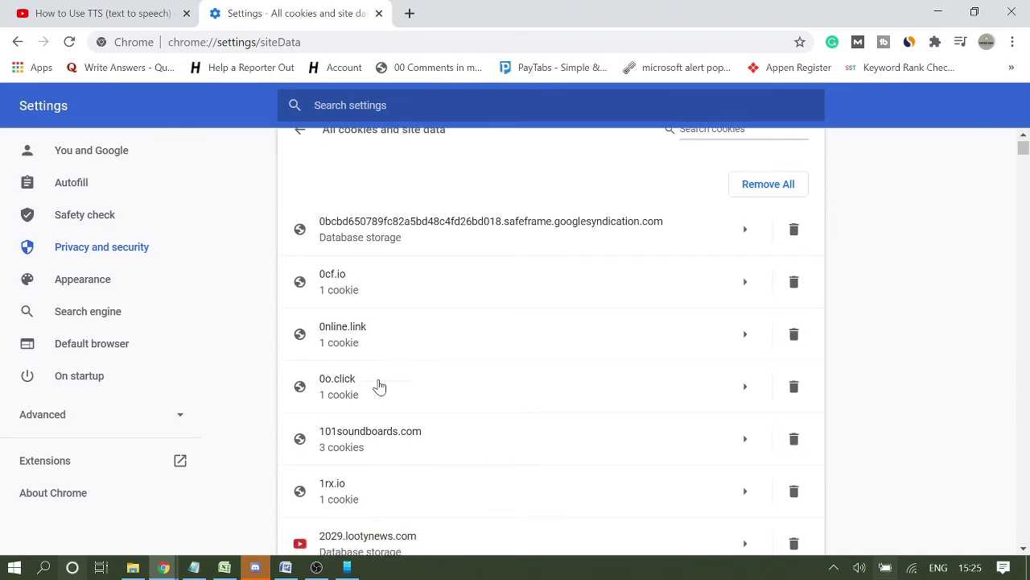
scroll(379, 388, up, 3)
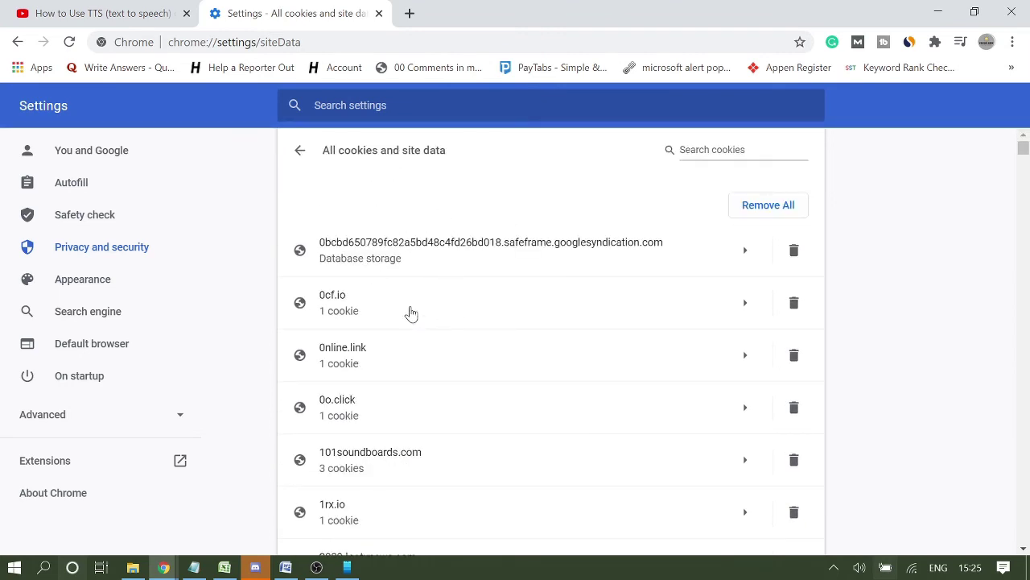
click(725, 150)
text(yout)
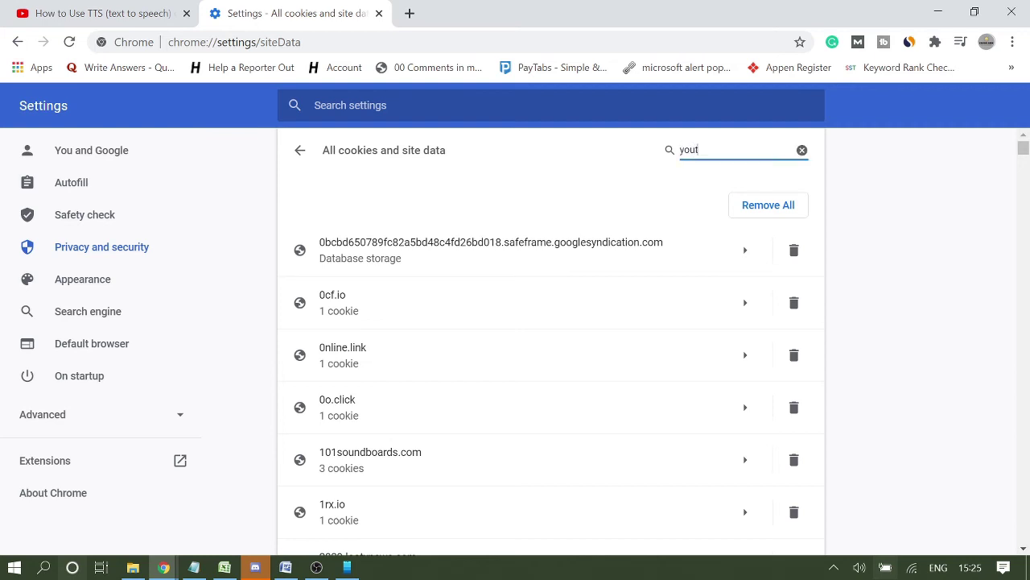
text(ube)
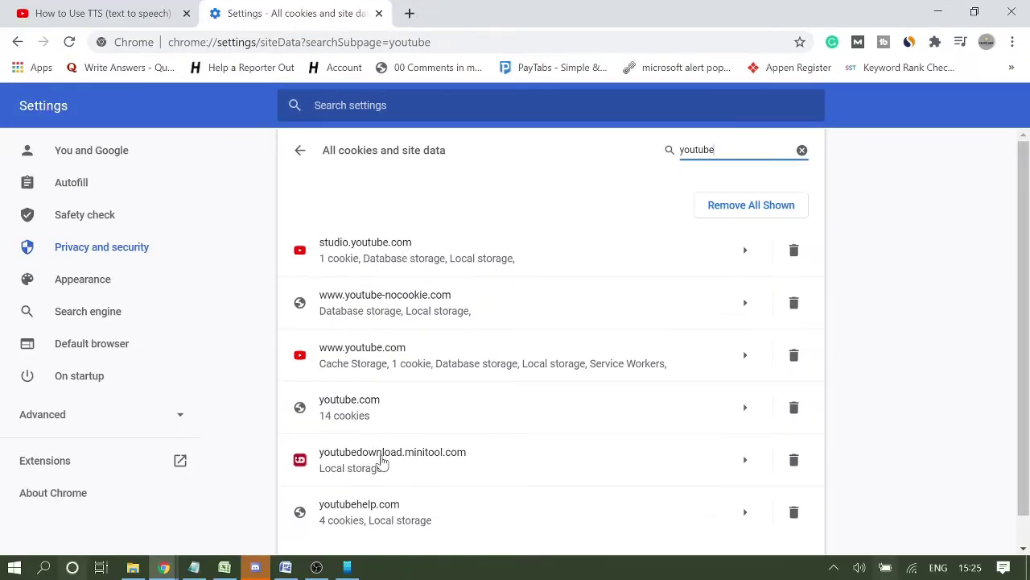
scroll(385, 463, down, 1)
scroll(403, 443, up, 1)
- Delete data for all six YouTube-related sites, including youtube.com, then close Chrome
click(794, 253)
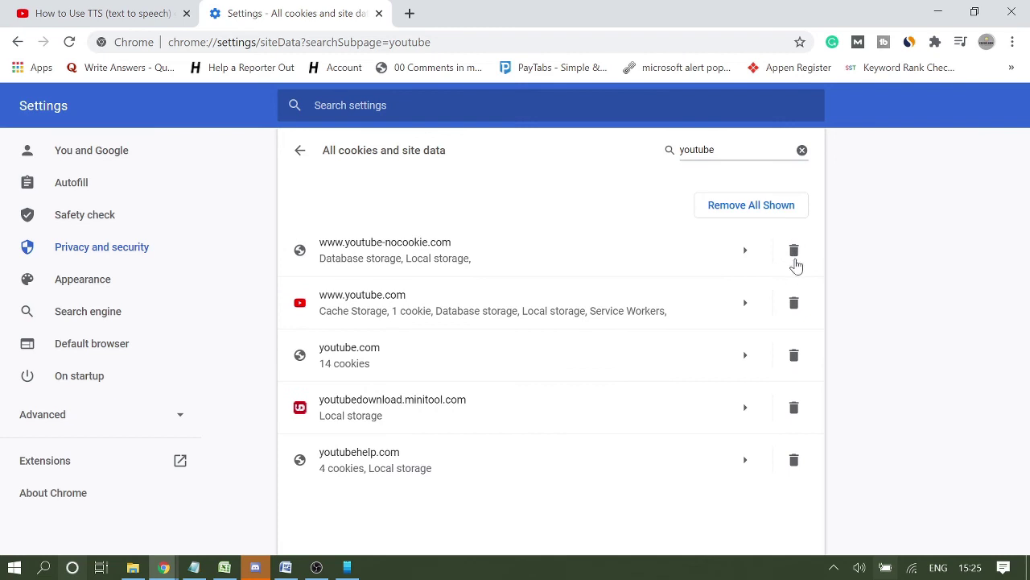
click(794, 256)
click(795, 256)
click(795, 256)
click(795, 256)
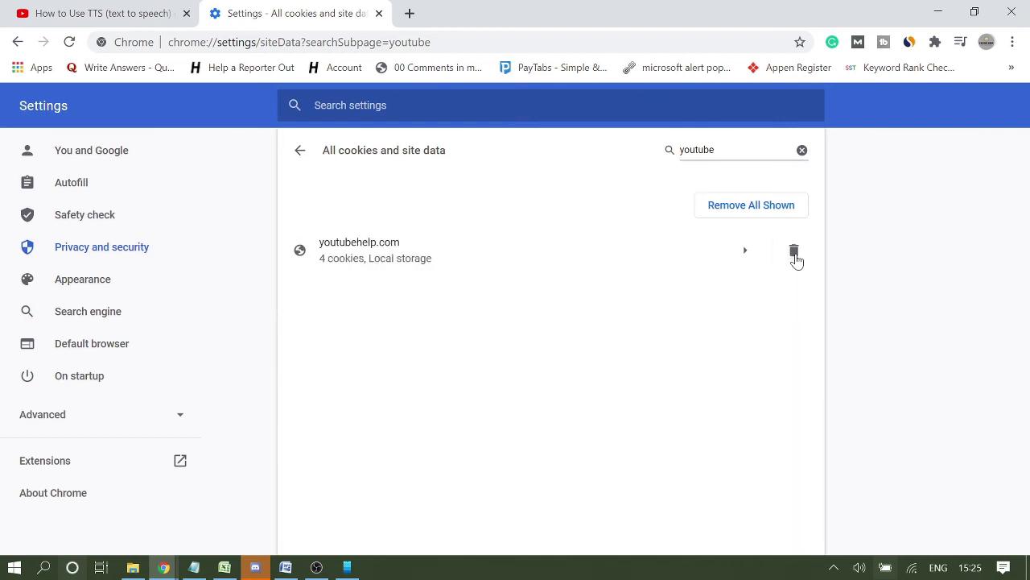
click(795, 255)
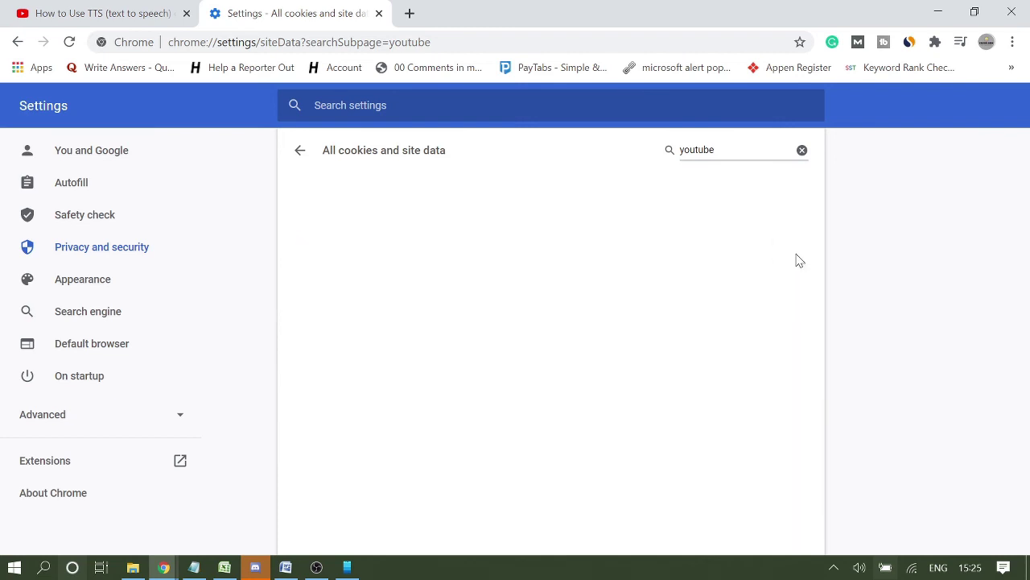
click(1011, 16)
- Relaunch Chrome by searching 'chrome' in Windows search, then maximize its window
click(50, 566)
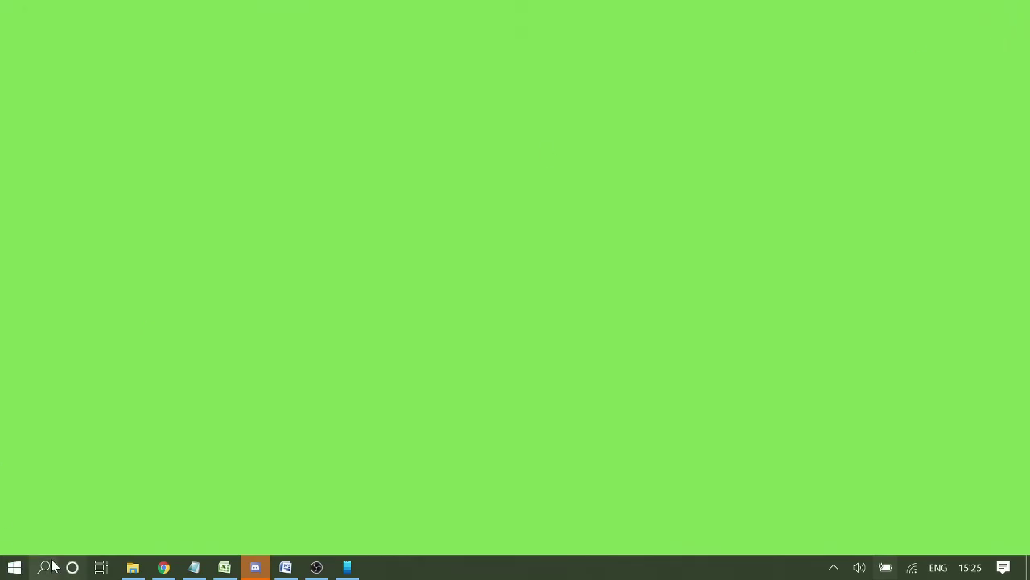
text(chrome)
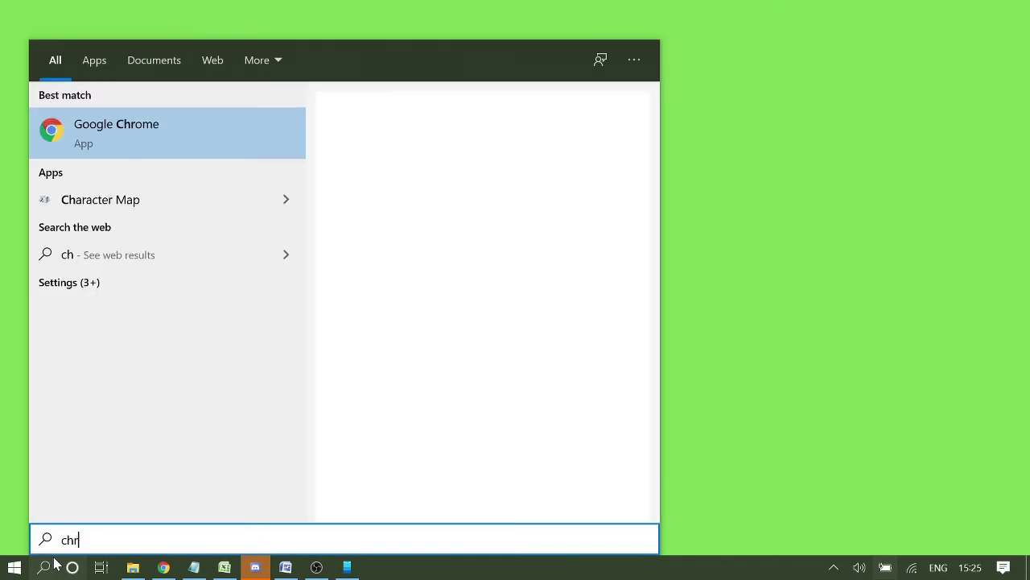
key(Return)
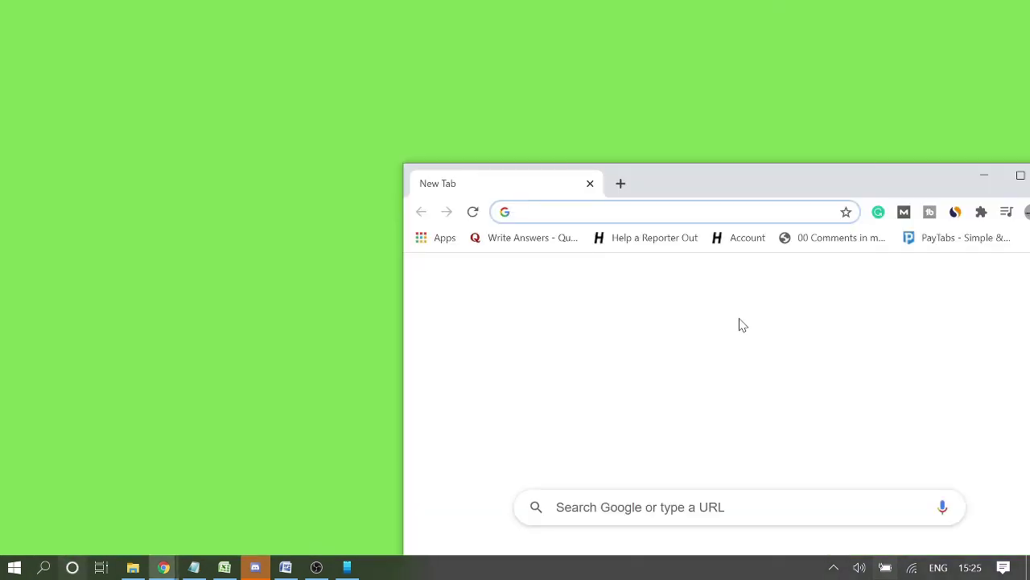
drag(819, 186, 665, 115)
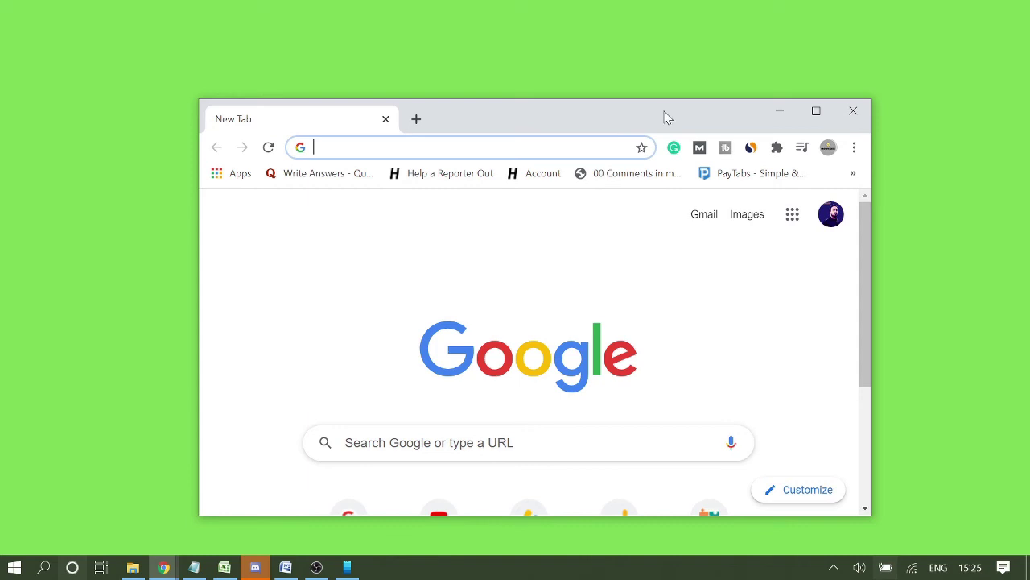
click(814, 110)
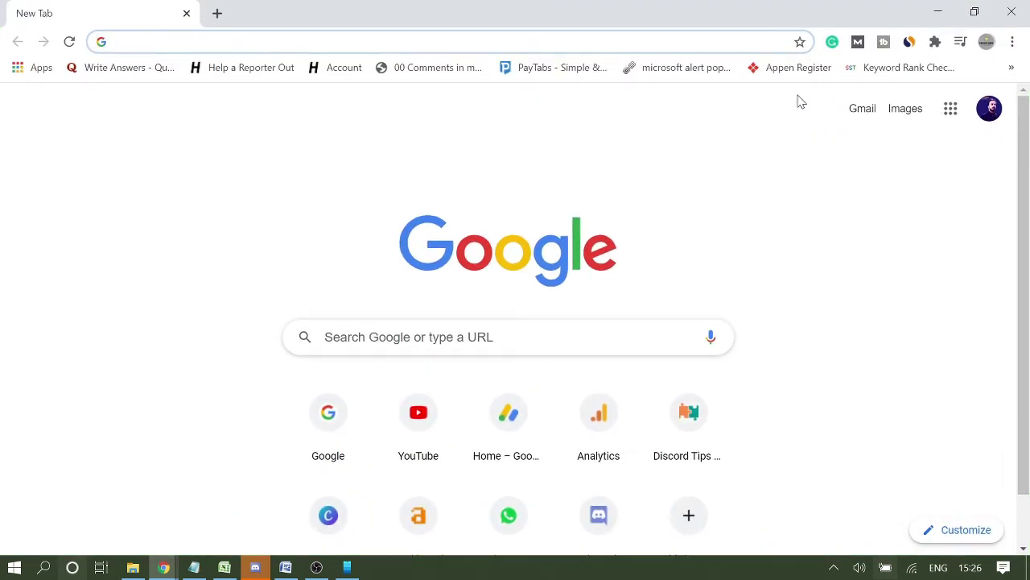